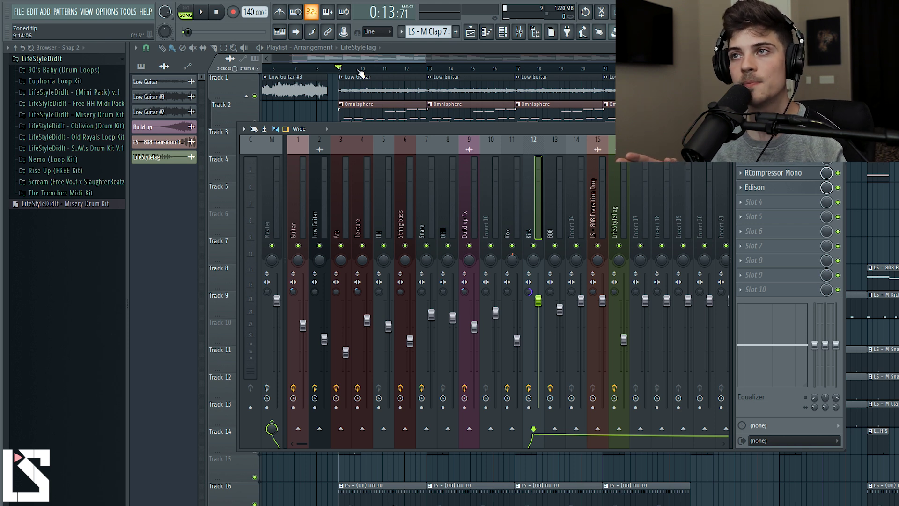
# - Audition the beat from bar 9 and record a kick hit from the Kick mixer track into Edison
pyautogui.press('space')
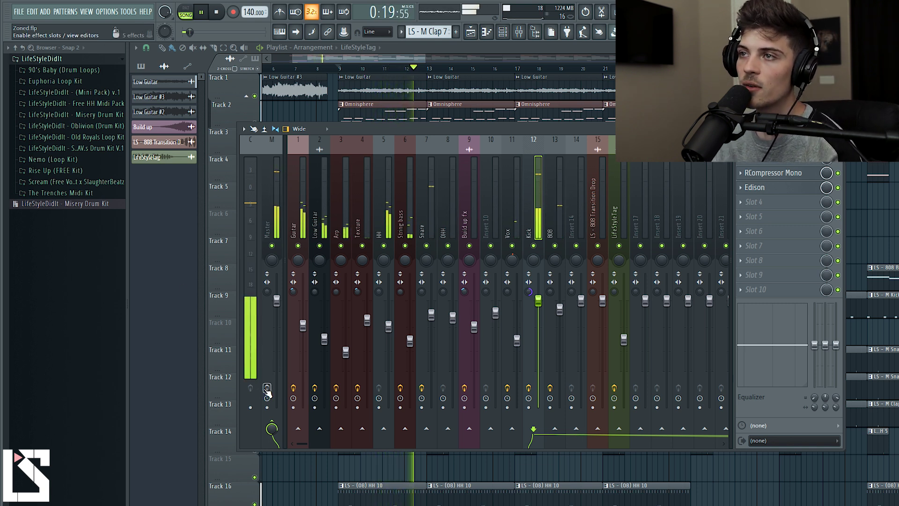
pyautogui.press('space')
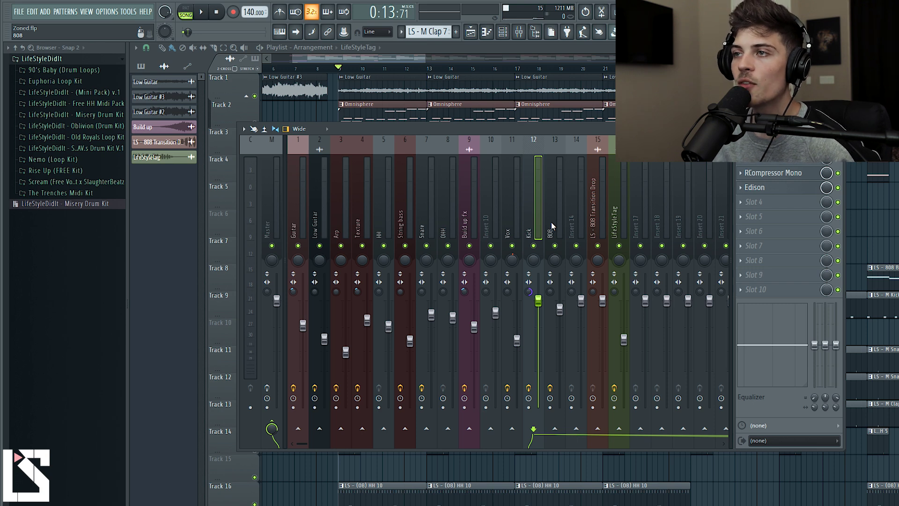
pyautogui.click(754, 187)
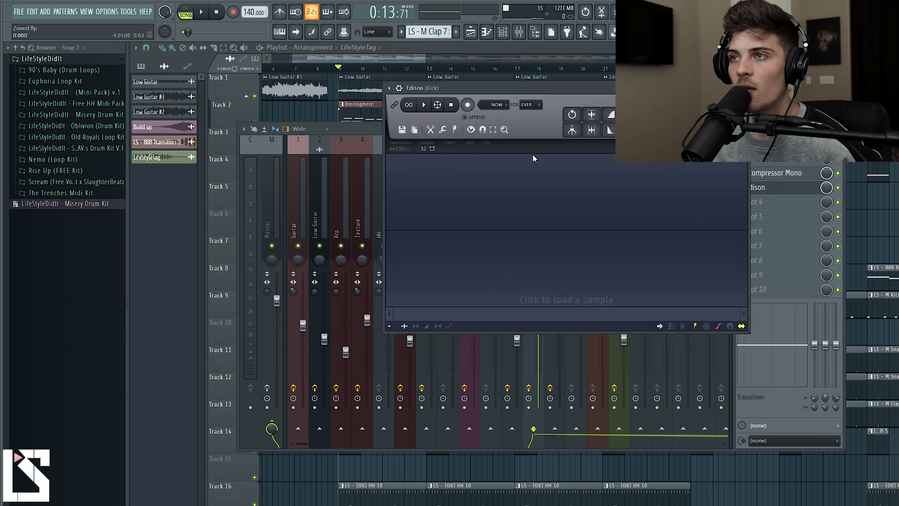
pyautogui.click(467, 104)
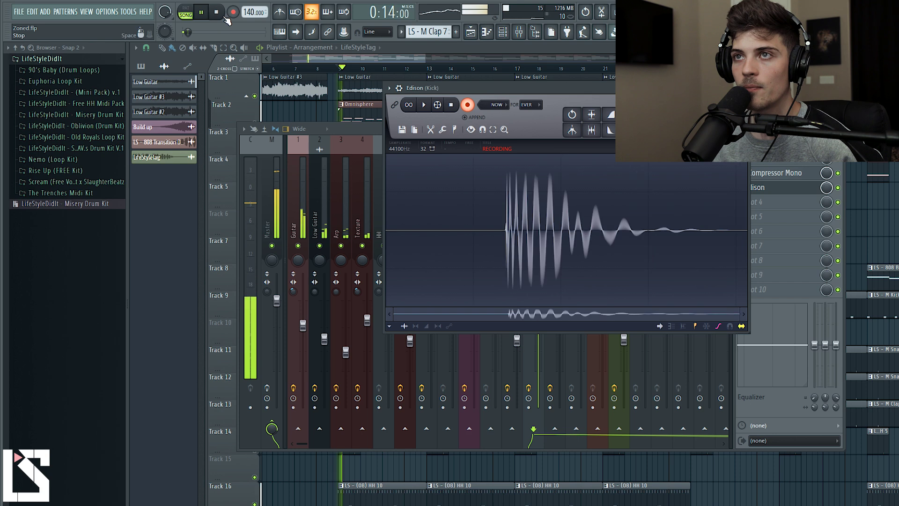
pyautogui.click(468, 104)
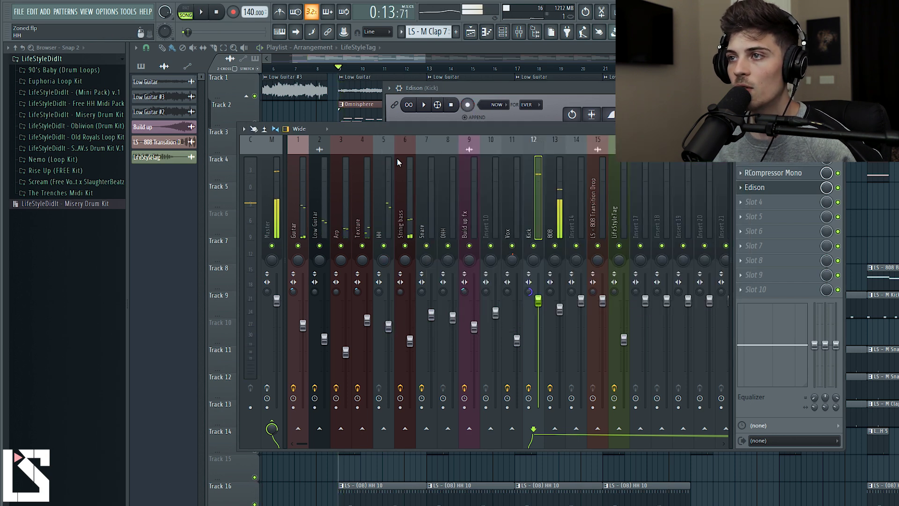
# - Trim the silence after and before the recorded kick waveform in Edison
pyautogui.click(797, 189)
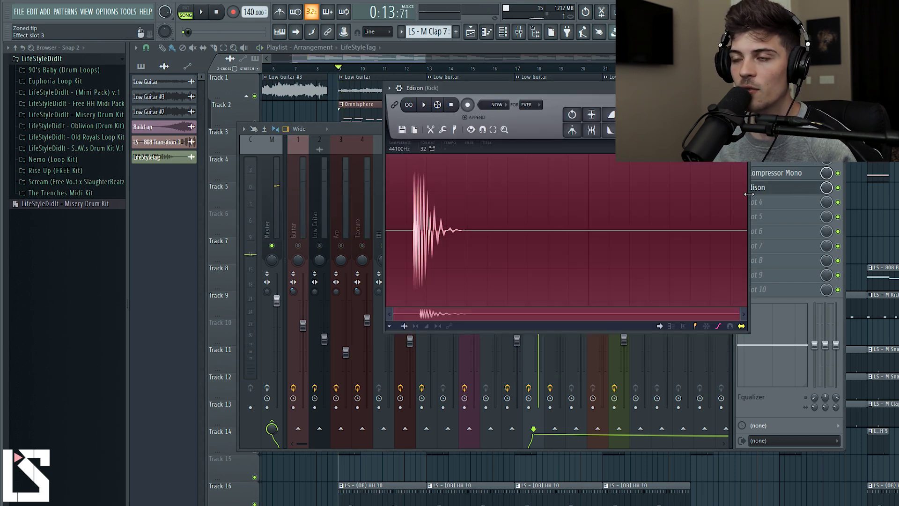
pyautogui.click(532, 232)
pyautogui.click(498, 234)
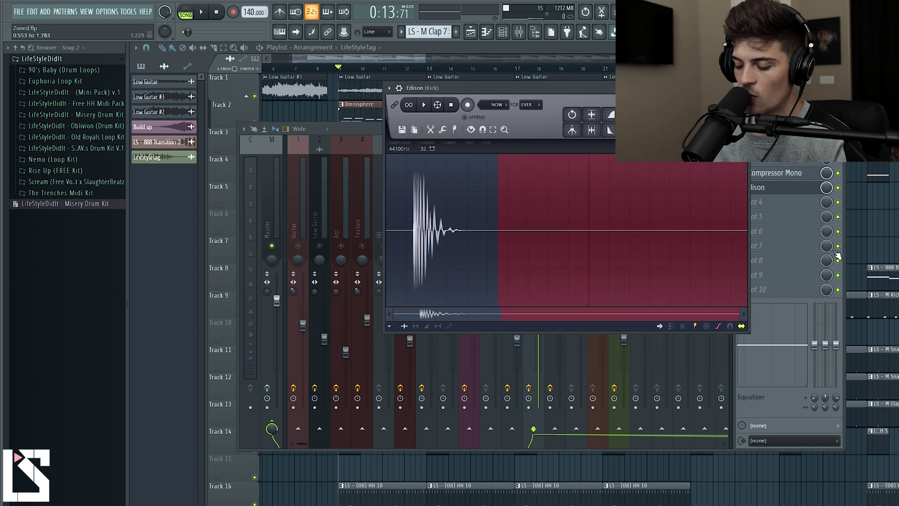
pyautogui.press('Delete')
pyautogui.scroll(3, 464, 235)
pyautogui.moveTo(387, 236); pyautogui.dragTo(423, 237)
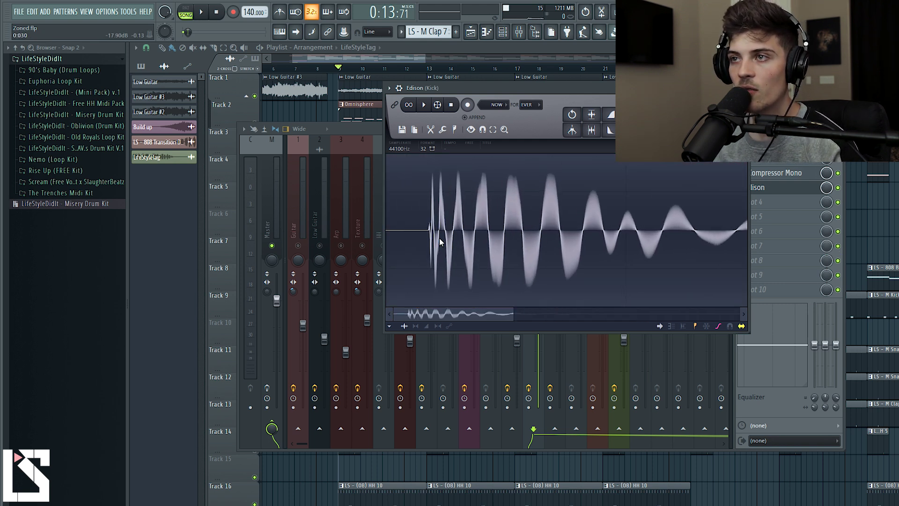
pyautogui.press('Delete')
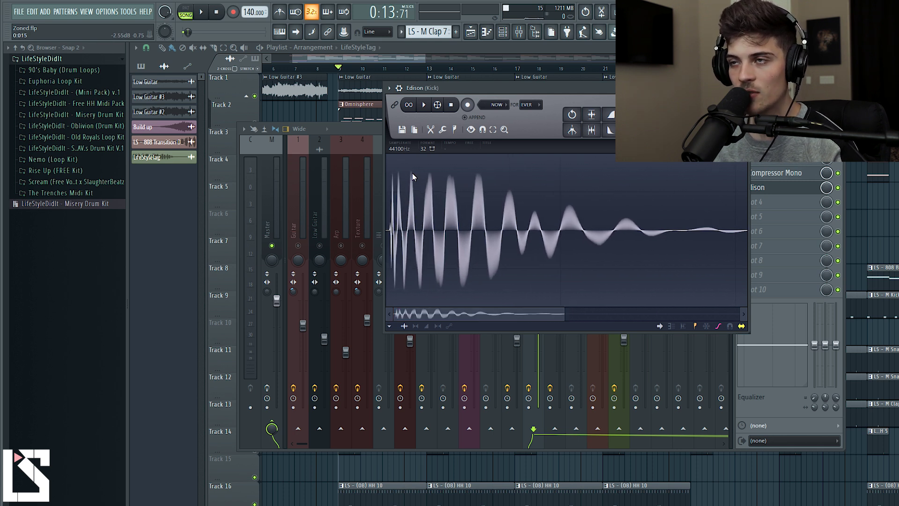
pyautogui.scroll(-3, 473, 185)
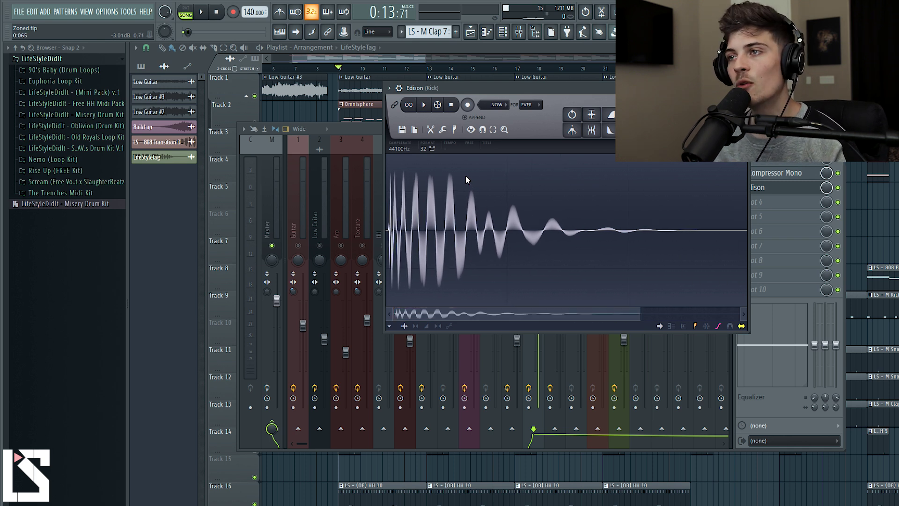
pyautogui.scroll(-1, 470, 183)
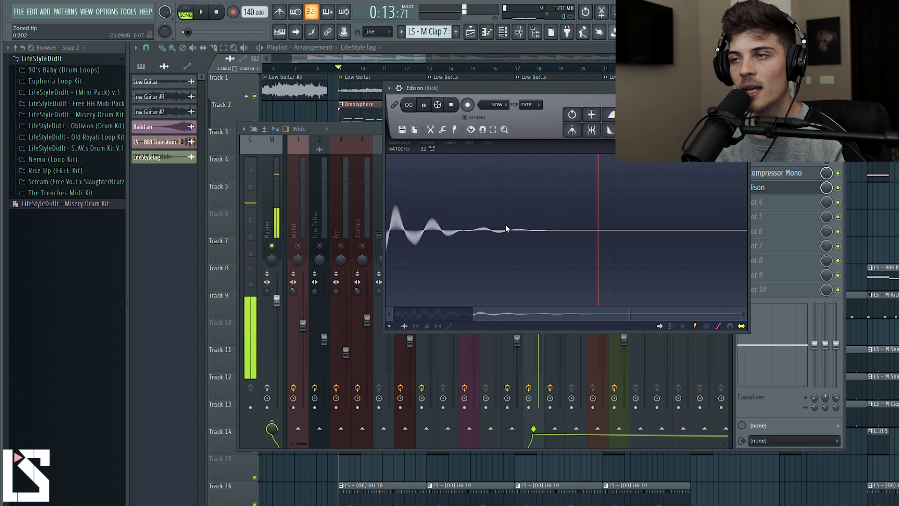
# - Open RCompressor Mono on the Kick track and play short bursts of the beat to check its input level
pyautogui.click(772, 173)
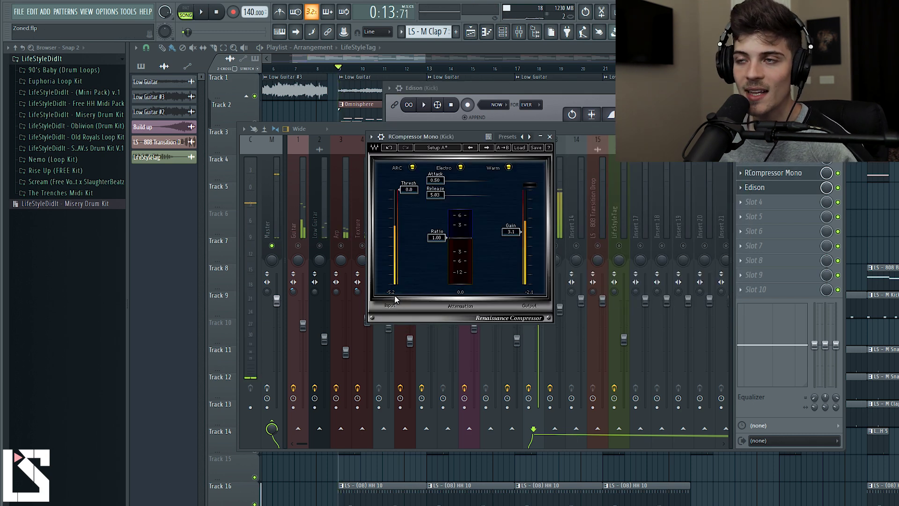
pyautogui.press('space')
pyautogui.press('space')
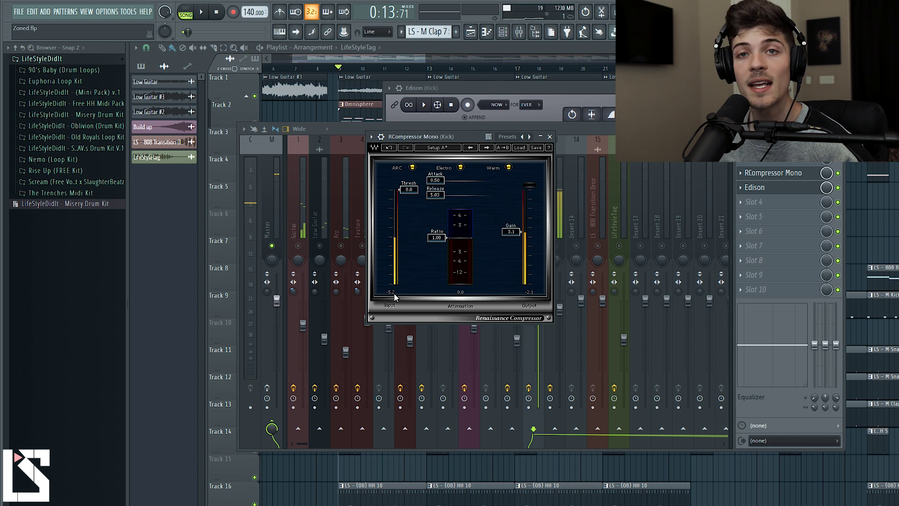
pyautogui.press('space')
pyautogui.press('space')
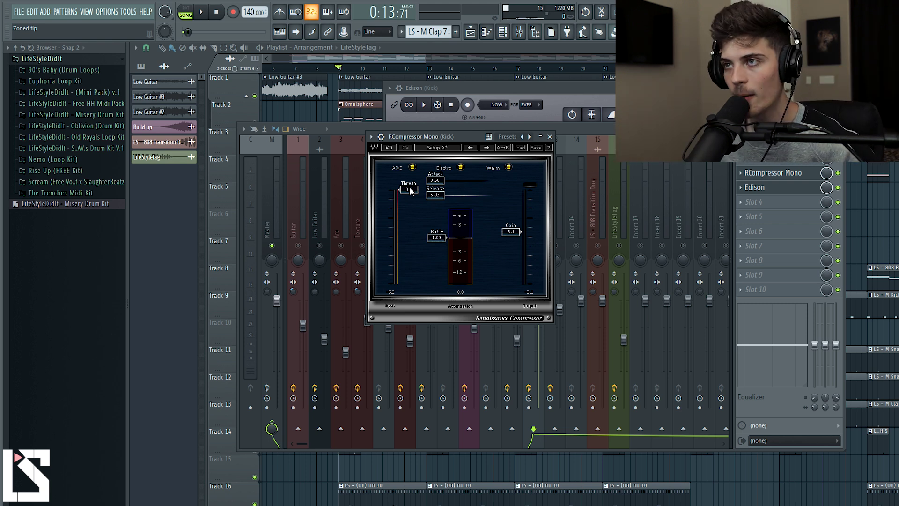
# - Set the kick compressor's release to 5.00 ms, ratio to 3.75 and threshold to -7.1 dB, auditioning with short playback
pyautogui.click(413, 191)
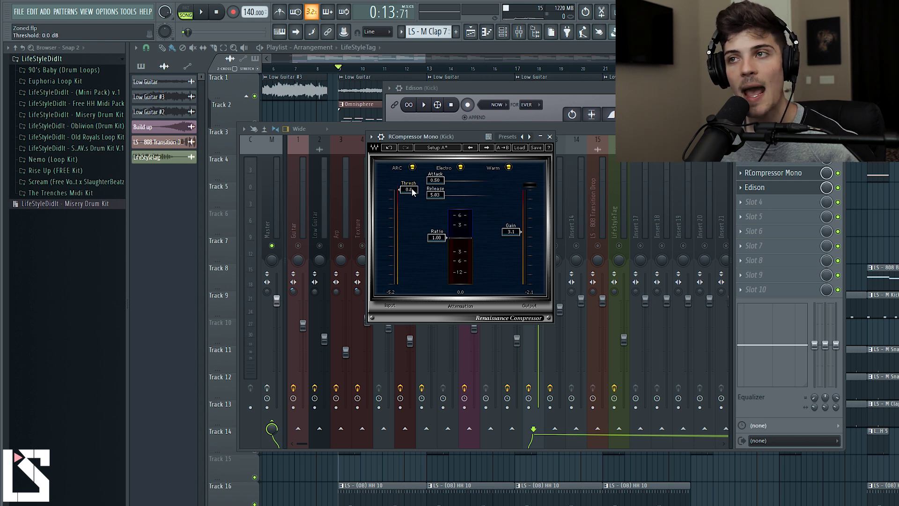
pyautogui.moveTo(435, 180); pyautogui.dragTo(441, 198)
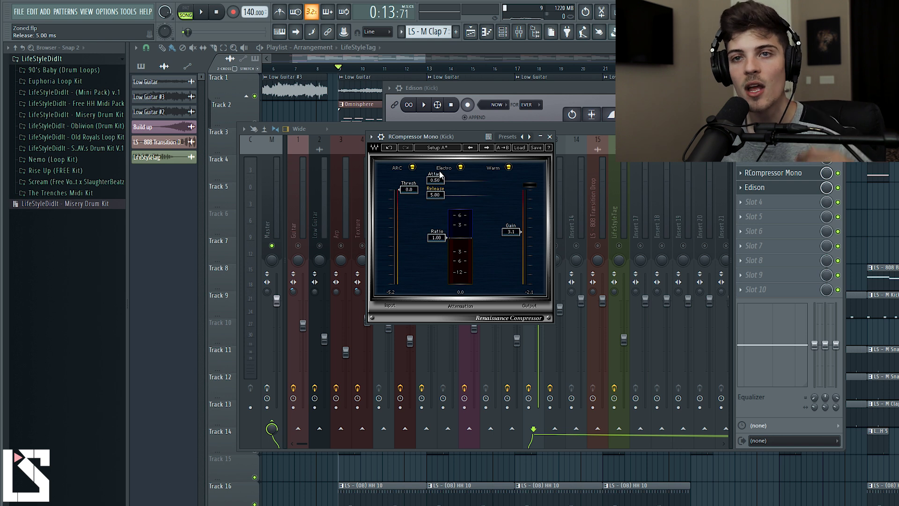
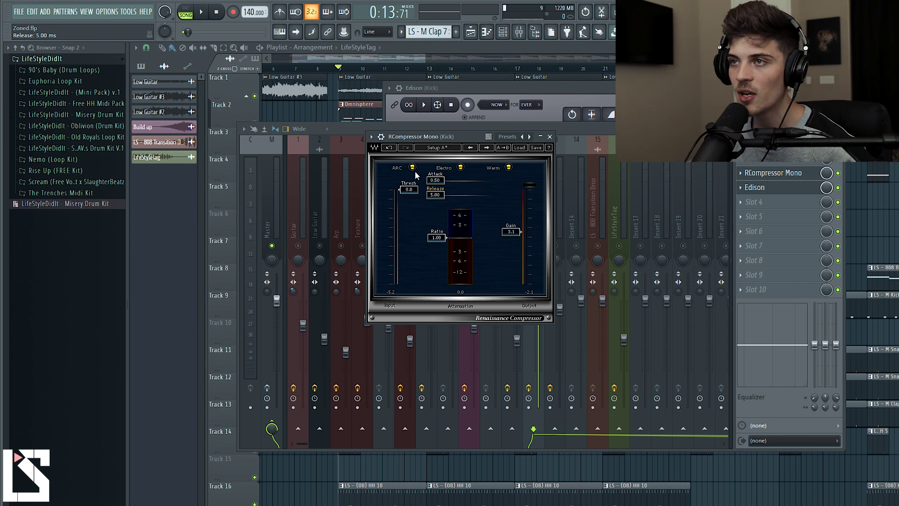
pyautogui.moveTo(436, 237); pyautogui.dragTo(441, 246)
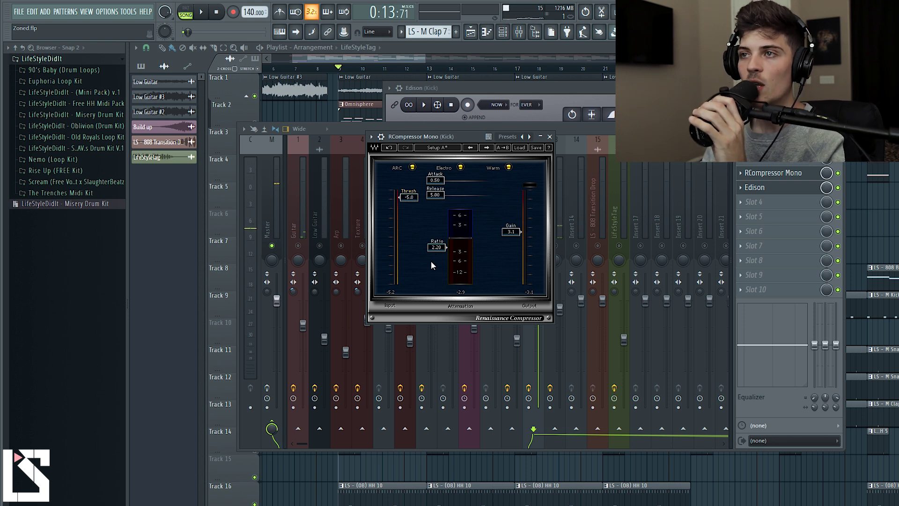
pyautogui.moveTo(440, 251); pyautogui.dragTo(440, 258)
pyautogui.moveTo(416, 210); pyautogui.dragTo(409, 200)
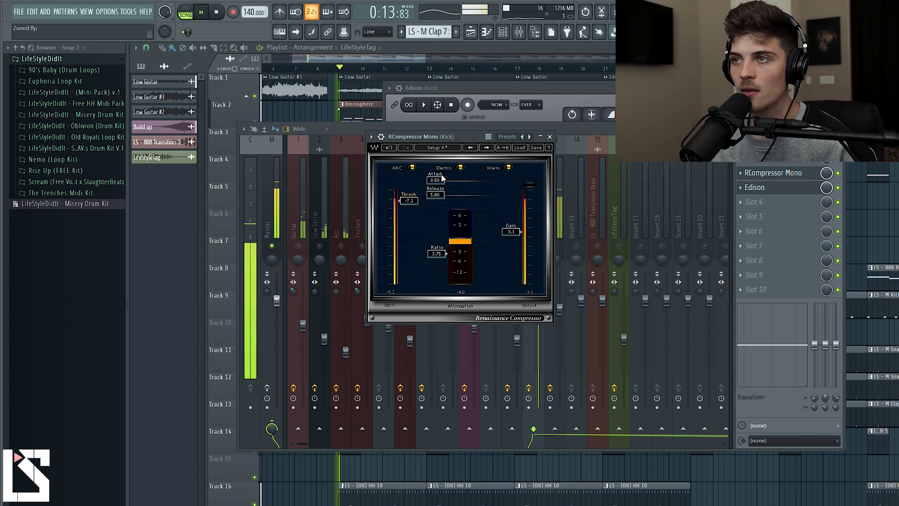
pyautogui.moveTo(437, 182)
pyautogui.mouseDown()
pyautogui.moveTo(437, 173)
pyautogui.moveTo(462, 181)
pyautogui.moveTo(433, 189)
pyautogui.mouseUp()
pyautogui.press('space')
pyautogui.press('space')
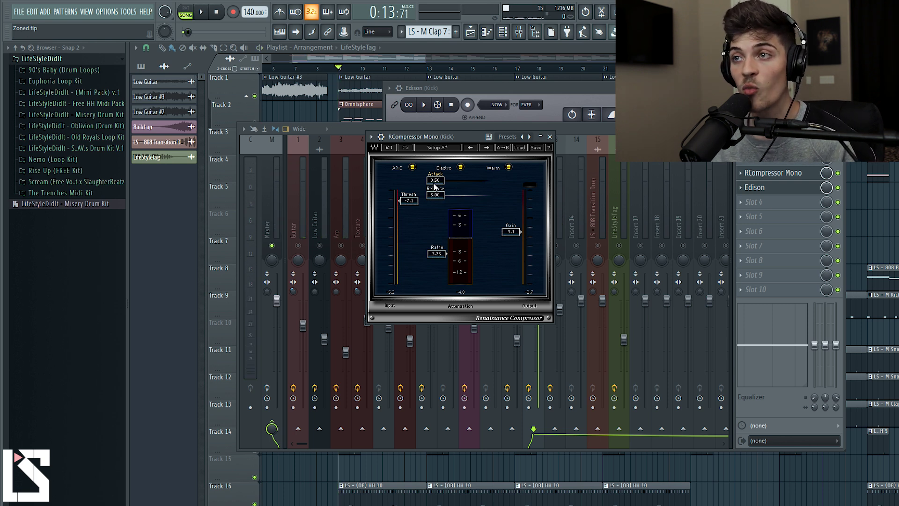
# - Try an attack of about 2.99 ms on the kick compressor, and return it to 0.50 ms
pyautogui.moveTo(435, 183); pyautogui.dragTo(451, 180)
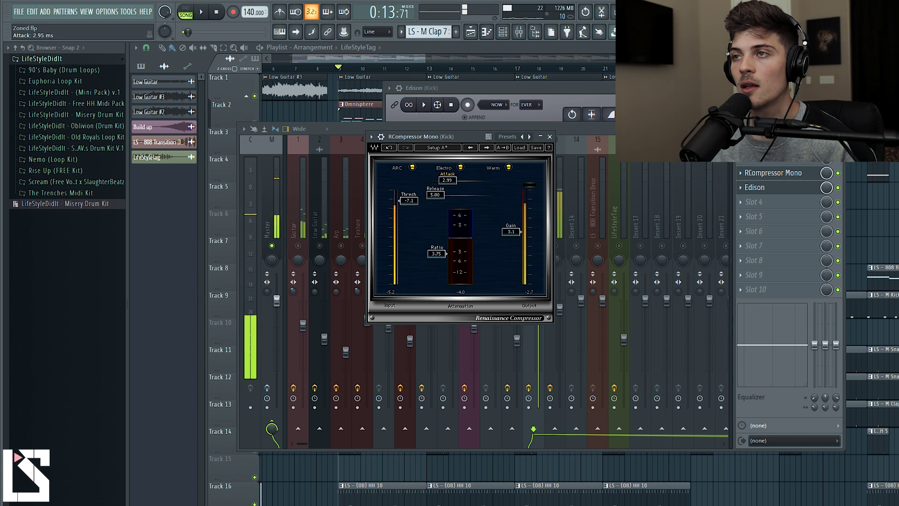
pyautogui.press('space')
pyautogui.moveTo(450, 180)
pyautogui.mouseDown()
pyautogui.moveTo(470, 180)
pyautogui.moveTo(435, 184)
pyautogui.mouseUp()
pyautogui.press('space')
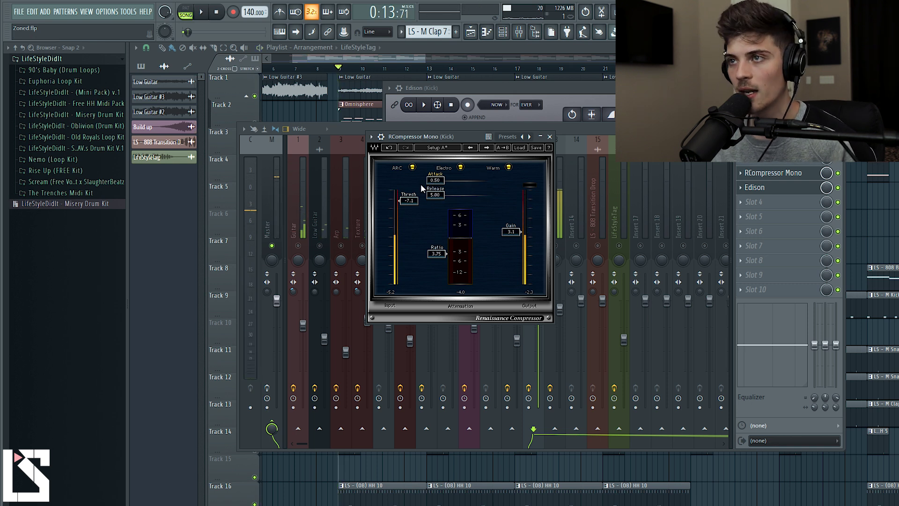
# - Try a longer release on the kick compressor during playback, and return it to 5.00 ms
pyautogui.press('space')
pyautogui.moveTo(435, 196); pyautogui.dragTo(459, 196)
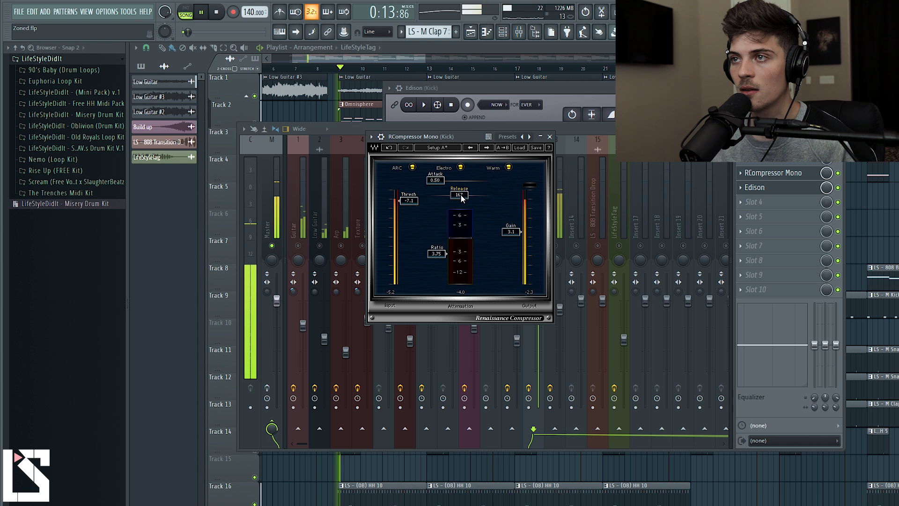
pyautogui.moveTo(461, 195); pyautogui.dragTo(435, 195)
pyautogui.press('space')
pyautogui.press('space')
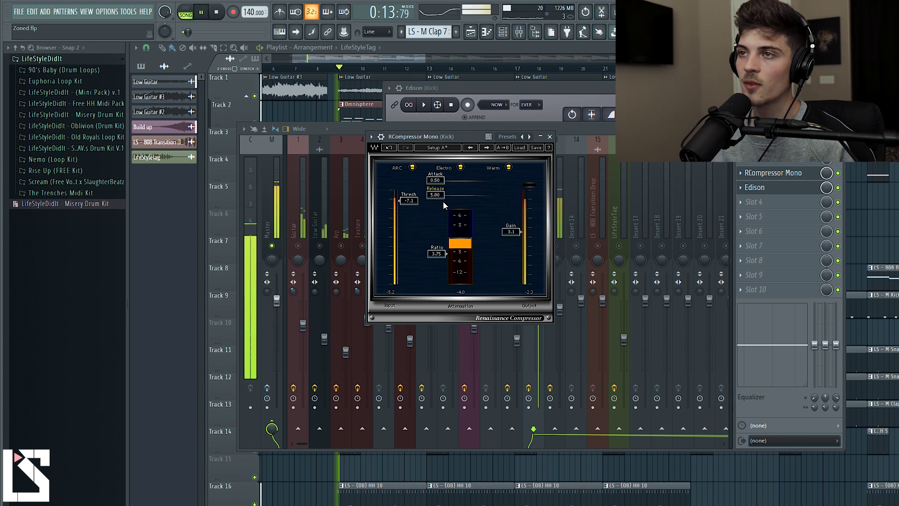
pyautogui.press('space')
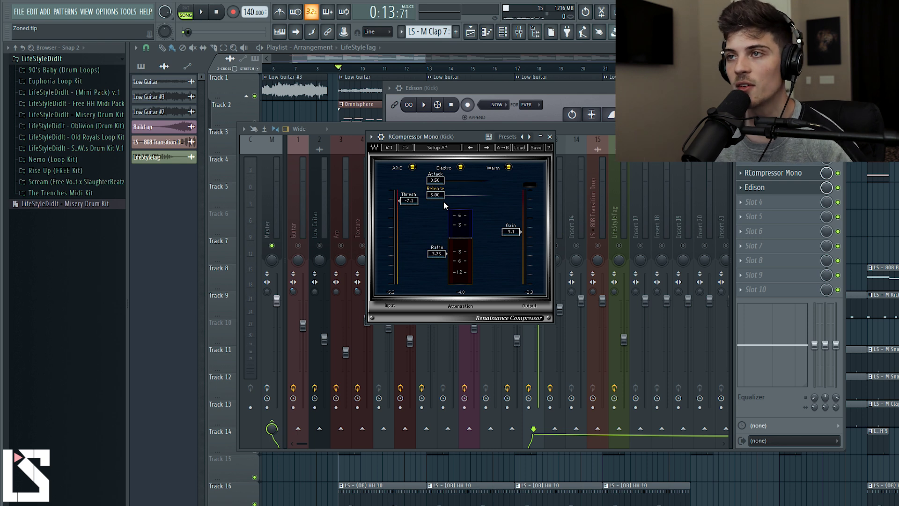
# - Reset the kick compressor's gain to 0.0 and set its ratio to 2.51 and threshold to -5.0 dB, auditioning with playback
pyautogui.moveTo(409, 200); pyautogui.dragTo(409, 198)
pyautogui.moveTo(440, 261); pyautogui.dragTo(436, 238)
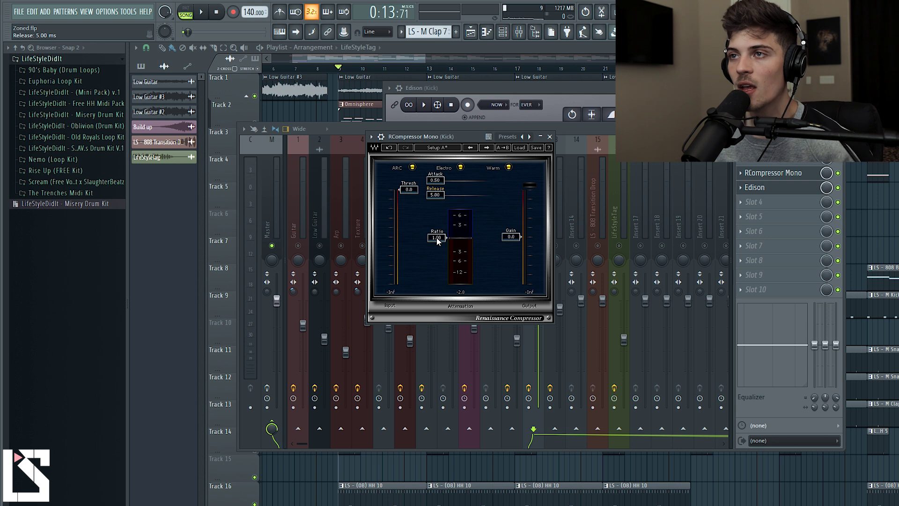
pyautogui.moveTo(436, 237); pyautogui.dragTo(437, 241)
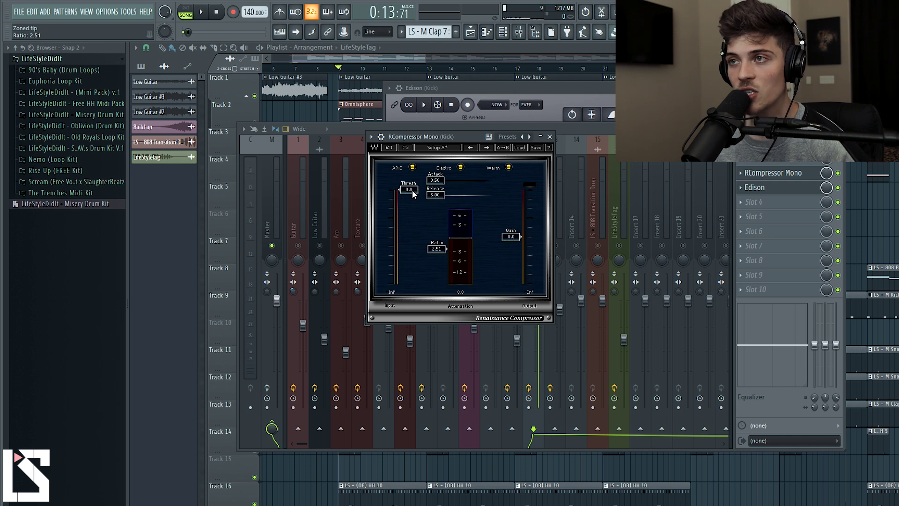
pyautogui.press('space')
pyautogui.moveTo(411, 190); pyautogui.dragTo(412, 197)
pyautogui.press('space')
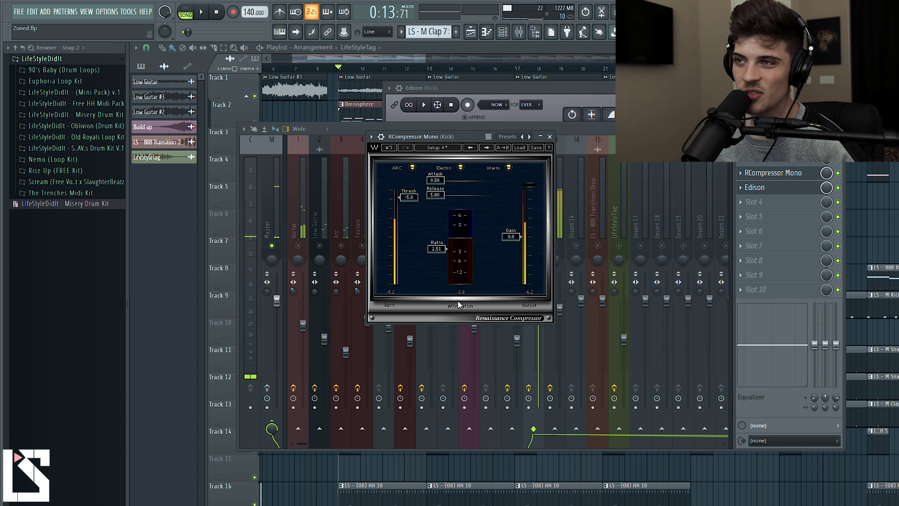
pyautogui.press('space')
pyautogui.press('space')
# - Set the kick compressor's release to 52.0 ms and raise its gain to 2.6 dB, auditioning with playback
pyautogui.moveTo(434, 194); pyautogui.dragTo(450, 190)
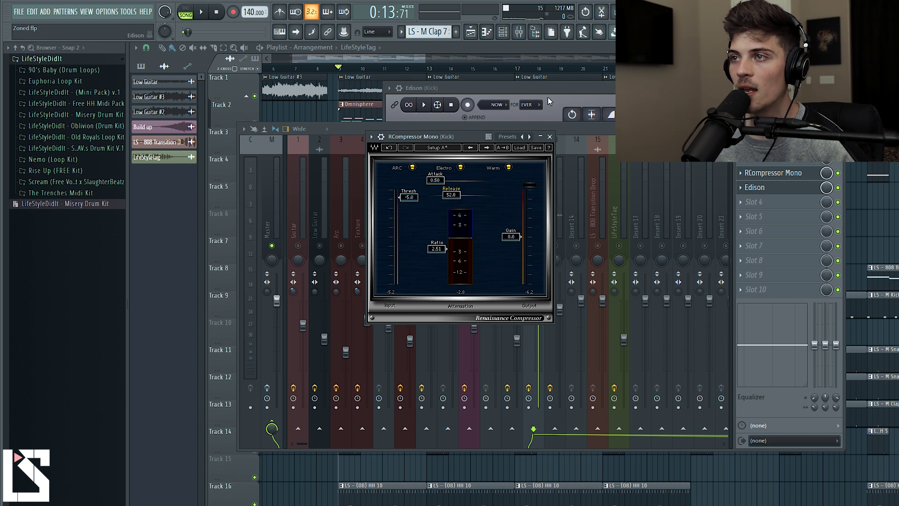
pyautogui.press('space')
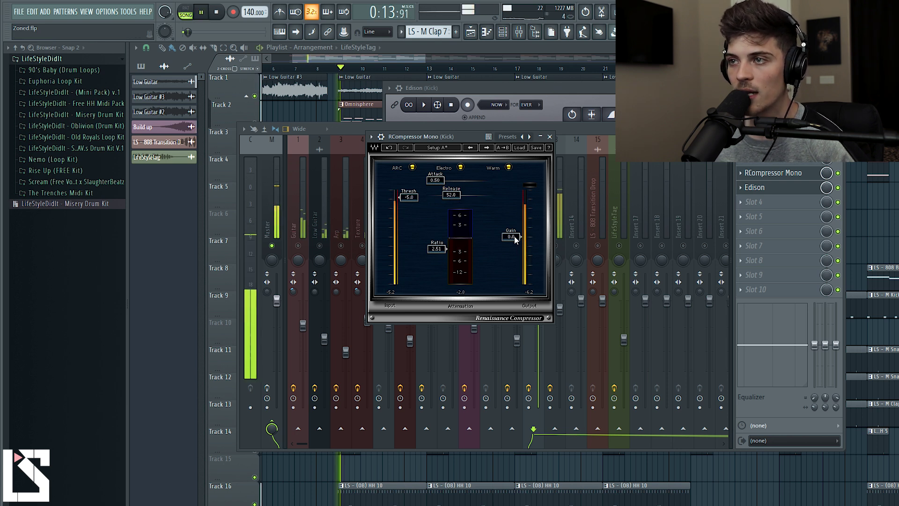
pyautogui.press('space')
pyautogui.moveTo(514, 236); pyautogui.dragTo(511, 232)
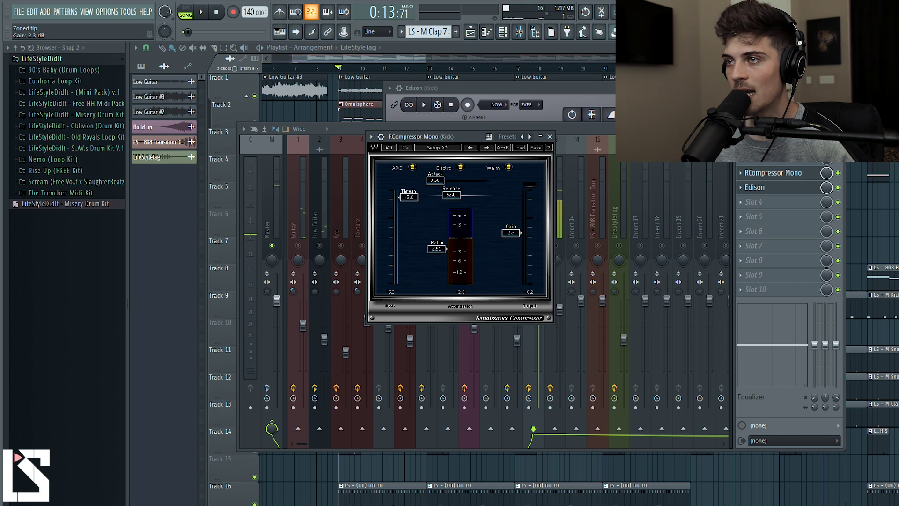
pyautogui.press('space')
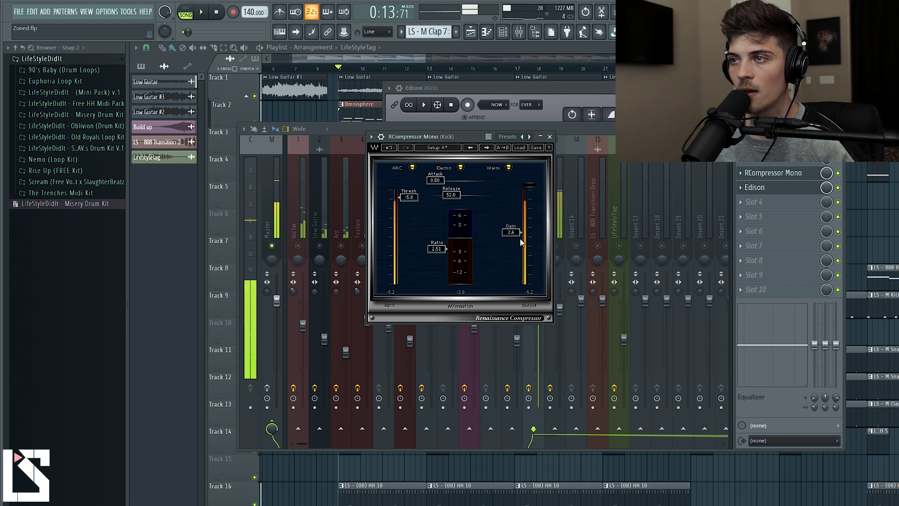
# - Record the compressed kick into the kick channel's Edison from song playback, and end the recording after one hit
pyautogui.click(767, 187)
pyautogui.click(768, 187)
pyautogui.click(768, 187)
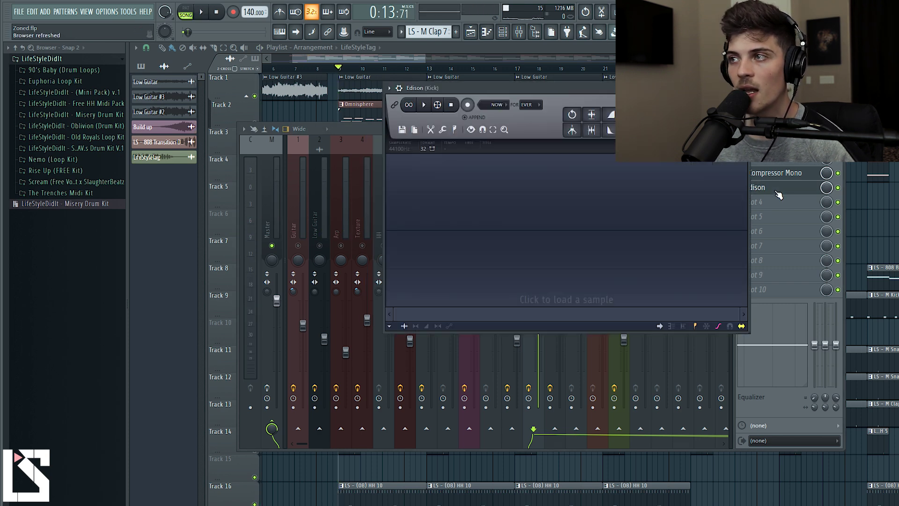
pyautogui.click(467, 105)
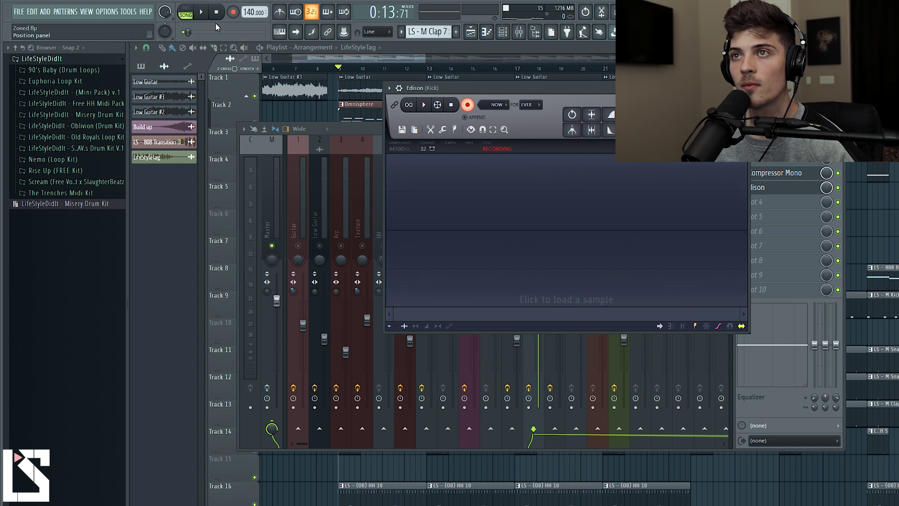
pyautogui.click(201, 11)
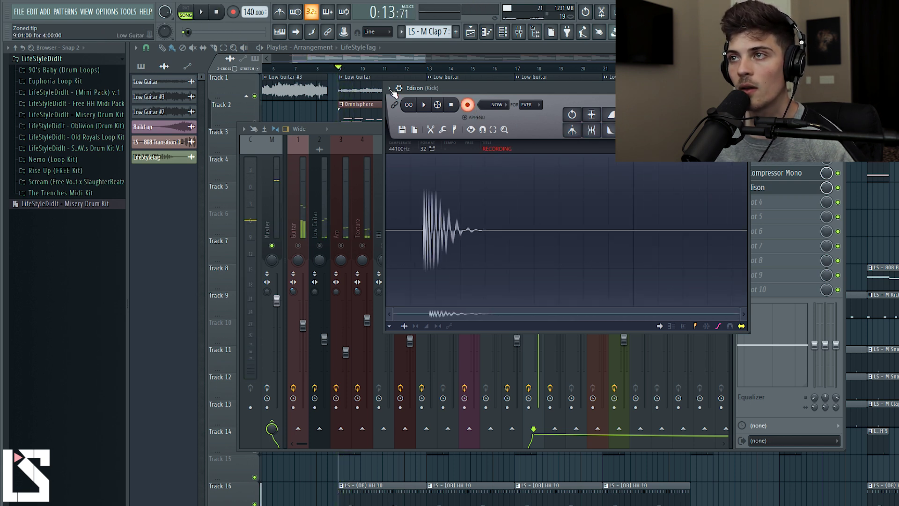
pyautogui.click(467, 104)
pyautogui.click(540, 217)
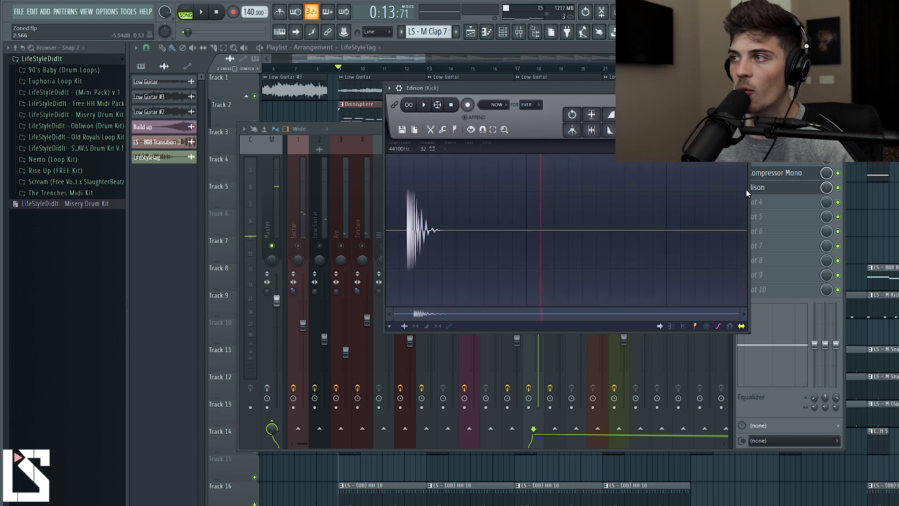
# - Set the kick compressor's attack to 15.7 ms and release to 11.1 ms, auditioning with playback
pyautogui.click(746, 190)
pyautogui.click(772, 173)
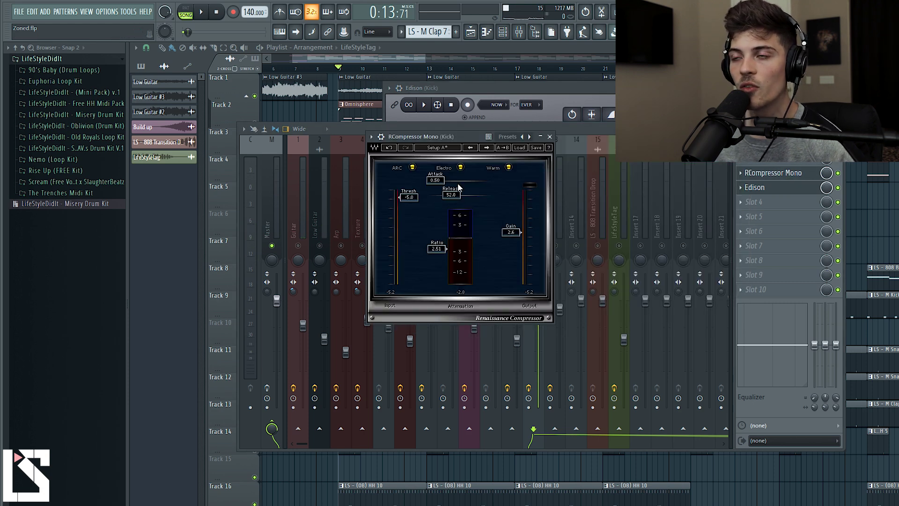
pyautogui.moveTo(436, 181); pyautogui.dragTo(462, 294)
pyautogui.press('space')
pyautogui.press('space')
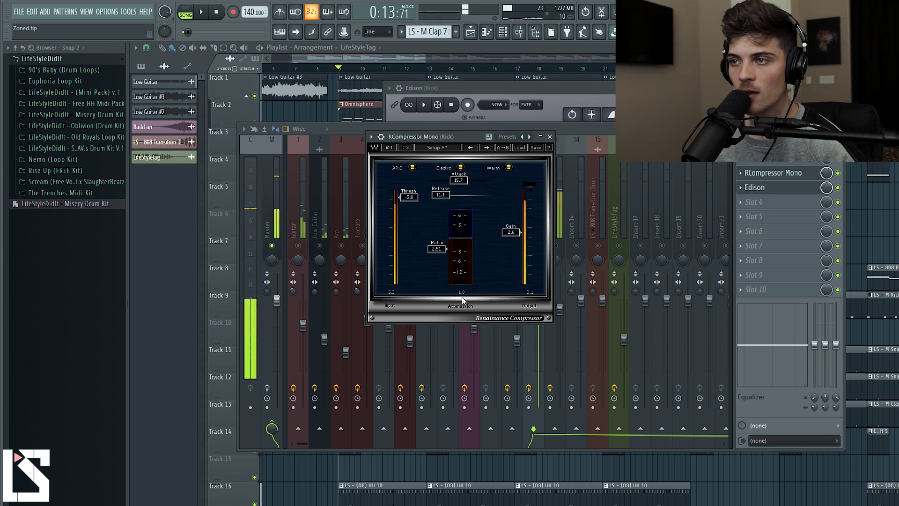
# - Lower the kick compressor's threshold to -7.4 dB, auditioning with playback
pyautogui.press('space')
pyautogui.moveTo(411, 198); pyautogui.dragTo(411, 205)
pyautogui.press('space')
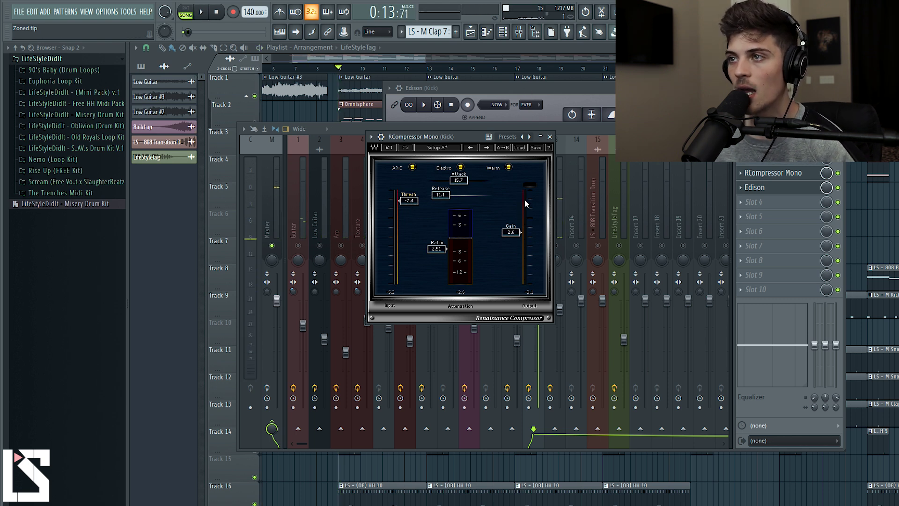
# - Record the kick with the new compressor settings after the first take in Edison, and delete the silent gap between the two hits
pyautogui.click(548, 88)
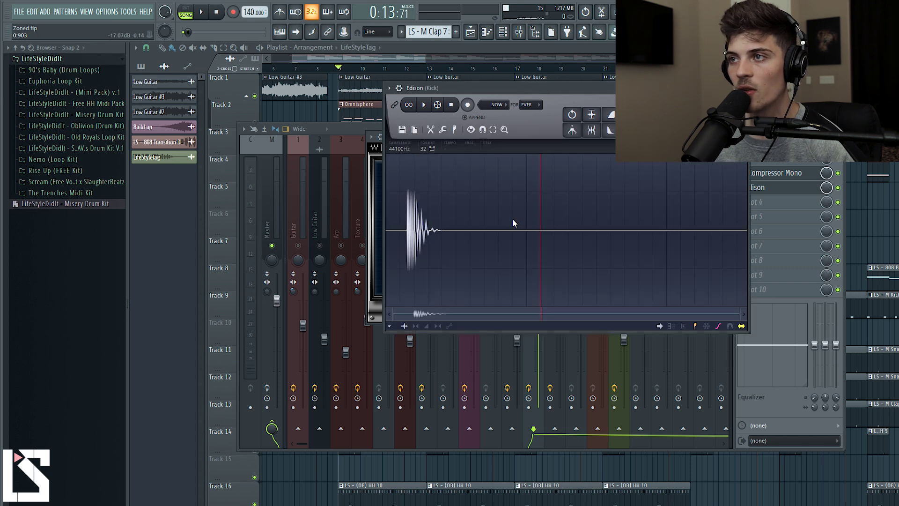
pyautogui.click(467, 105)
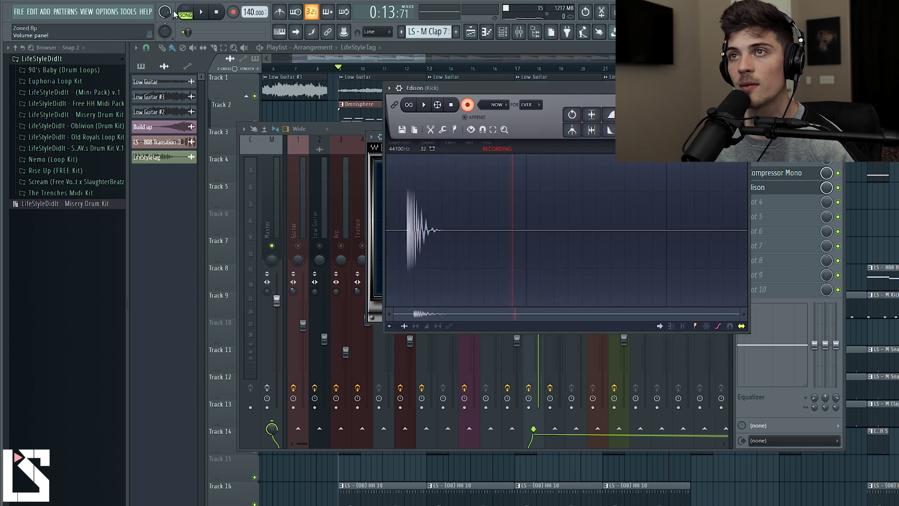
pyautogui.click(202, 18)
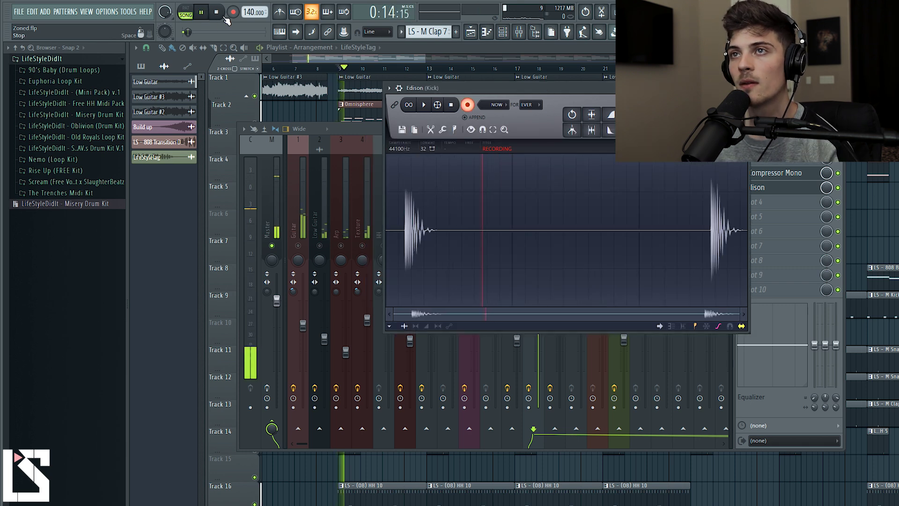
pyautogui.click(467, 104)
pyautogui.moveTo(434, 215); pyautogui.dragTo(577, 267)
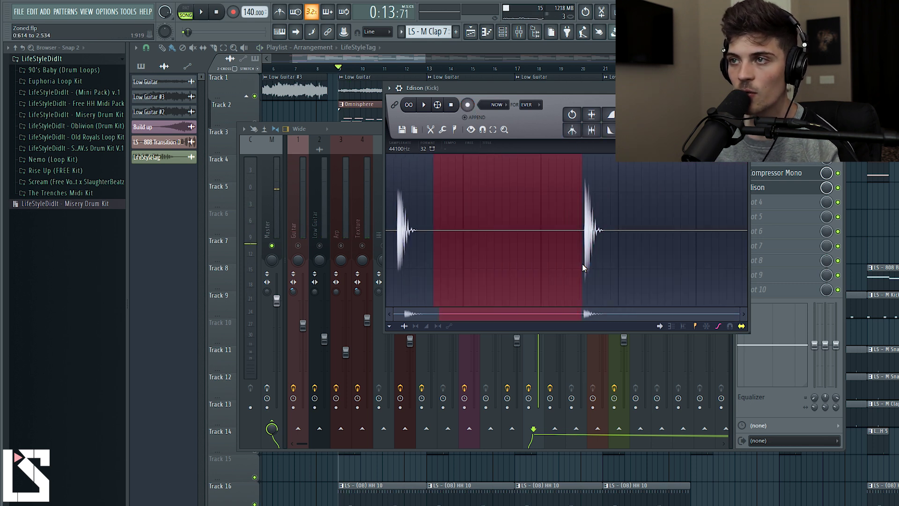
pyautogui.press('Delete')
# - Amplify the first recorded kick in Edison to 116% to match the level of the second
pyautogui.moveTo(467, 241); pyautogui.dragTo(402, 243)
pyautogui.scroll(2, 402, 243)
pyautogui.hotkey('alt', 'a')
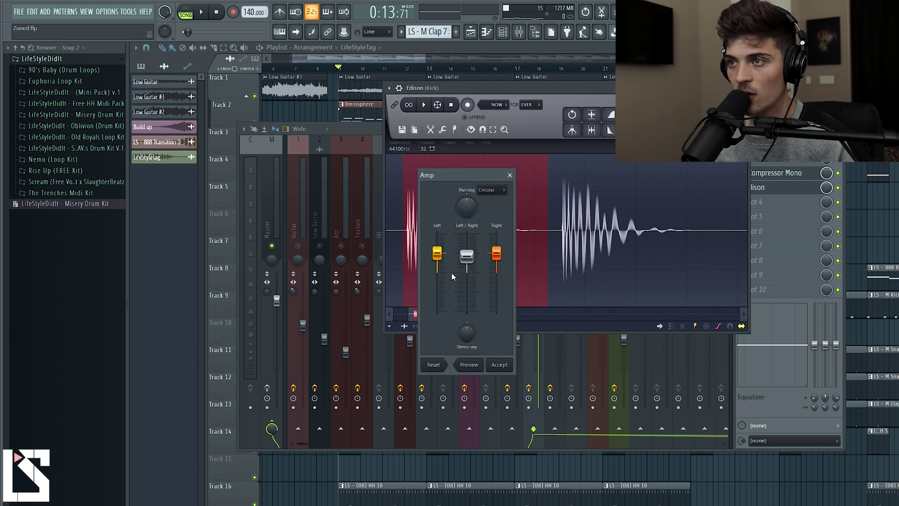
pyautogui.moveTo(471, 265); pyautogui.dragTo(471, 258)
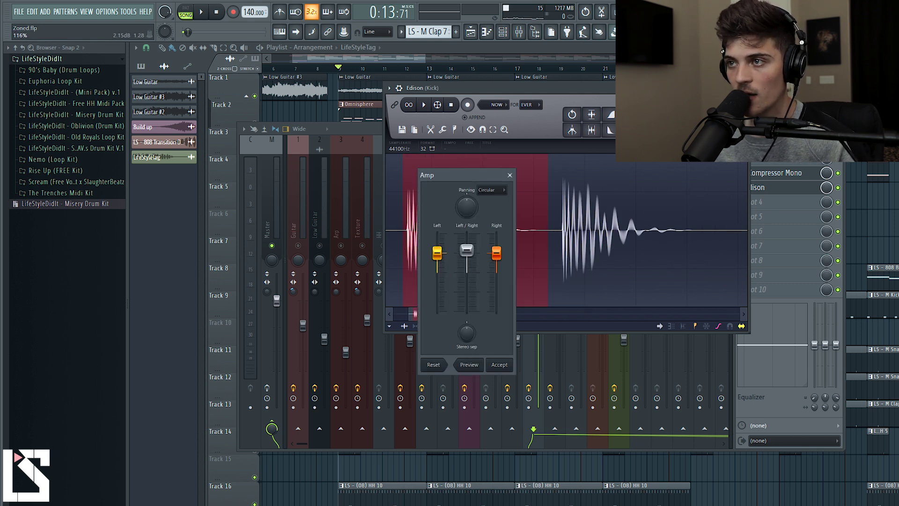
pyautogui.click(499, 364)
pyautogui.click(524, 241)
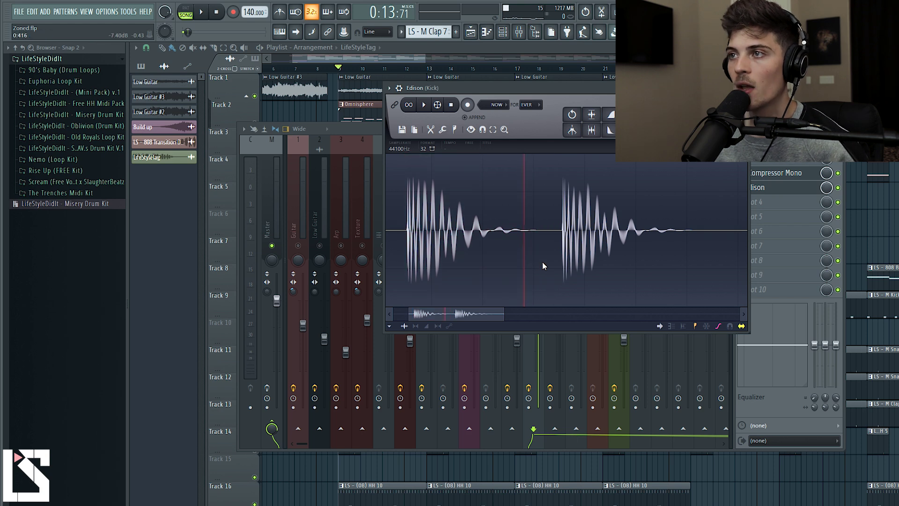
# - Enlarge and reposition the Edison window for a bigger view of both kick waveforms
pyautogui.scroll(2, 541, 259)
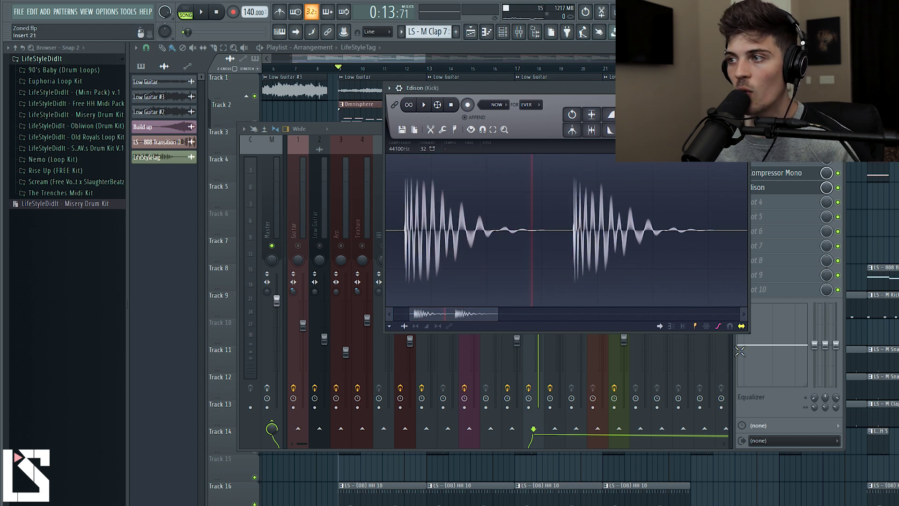
pyautogui.moveTo(748, 331); pyautogui.dragTo(842, 433)
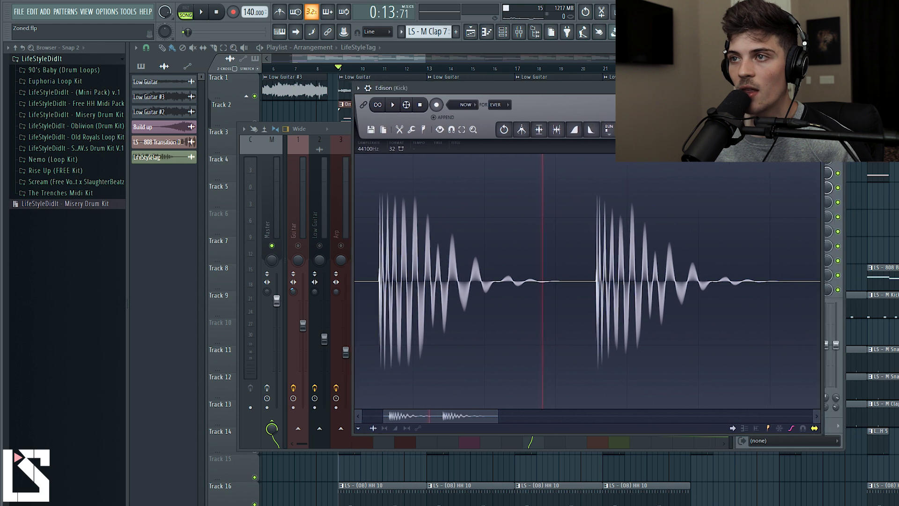
pyautogui.moveTo(607, 95); pyautogui.dragTo(588, 91)
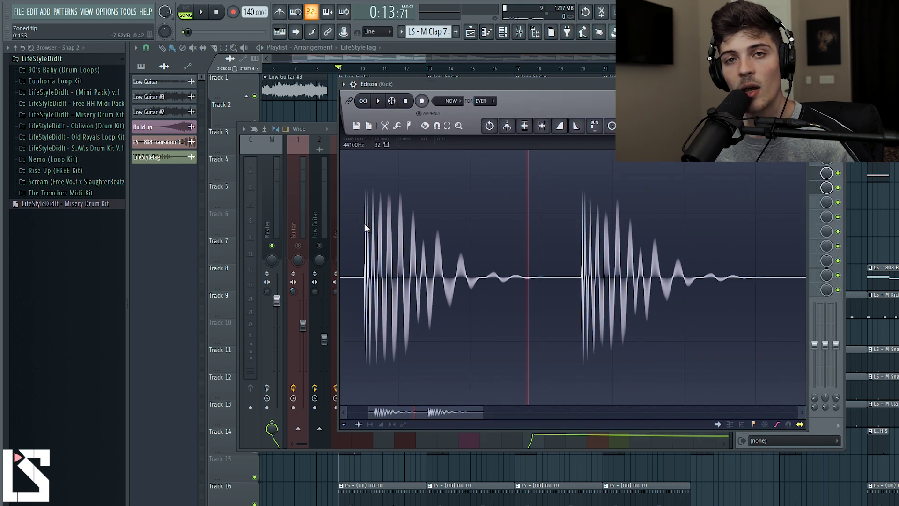
# - Compare the opening transients, bodies and tails of the two kick waveforms by highlighting matching sections of each
pyautogui.moveTo(365, 225); pyautogui.dragTo(382, 229)
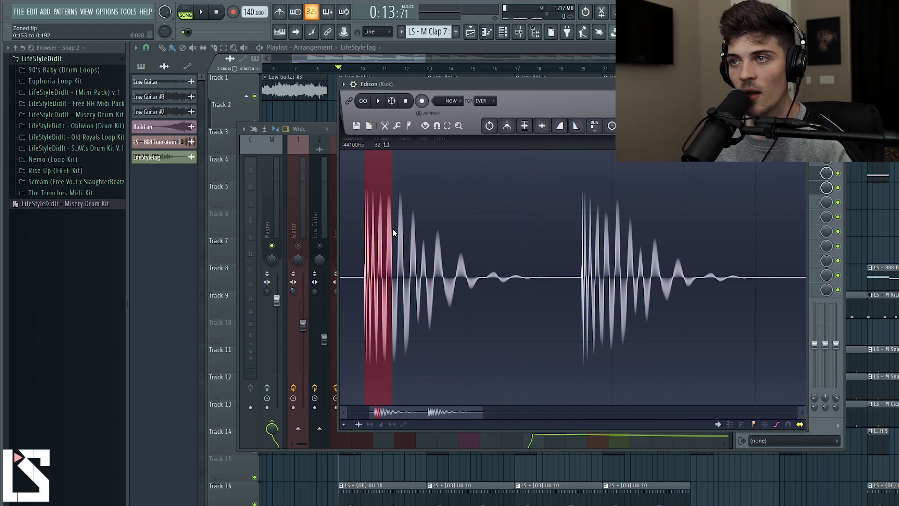
pyautogui.moveTo(582, 215); pyautogui.dragTo(604, 222)
pyautogui.click(577, 234)
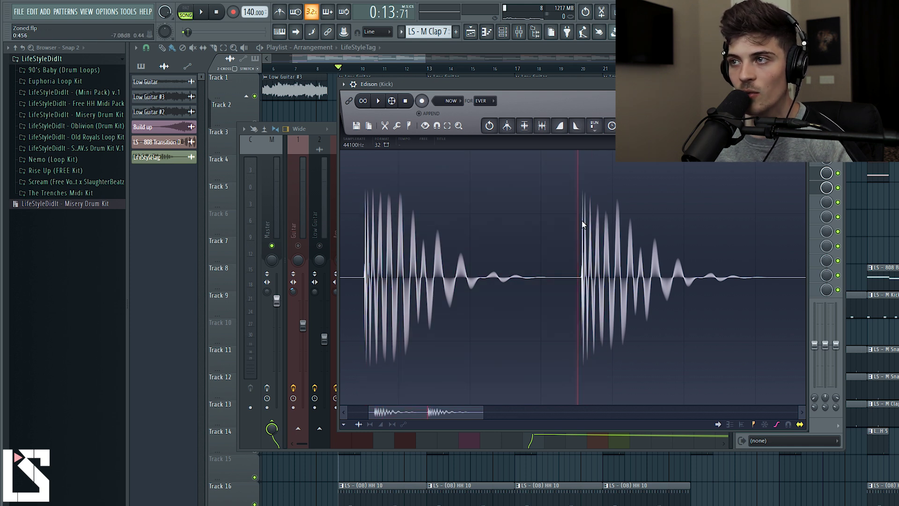
pyautogui.moveTo(593, 227); pyautogui.dragTo(614, 212)
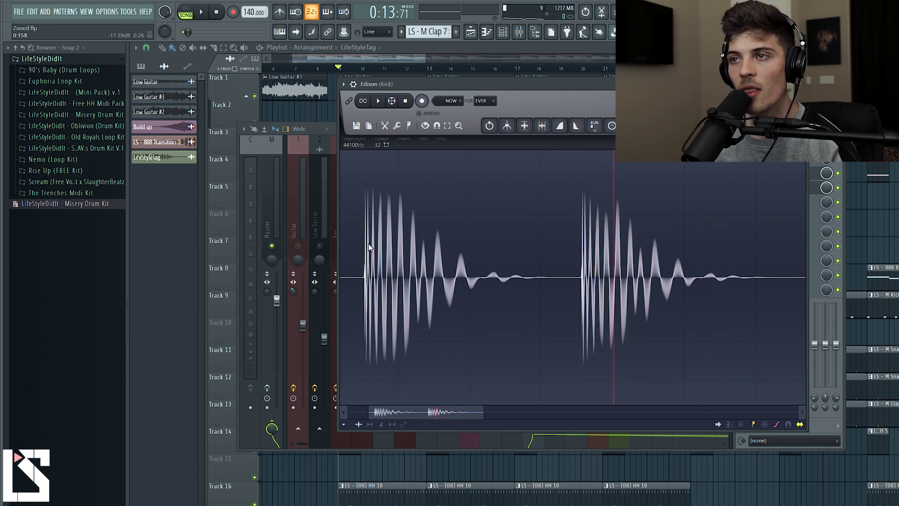
pyautogui.moveTo(364, 239); pyautogui.dragTo(412, 244)
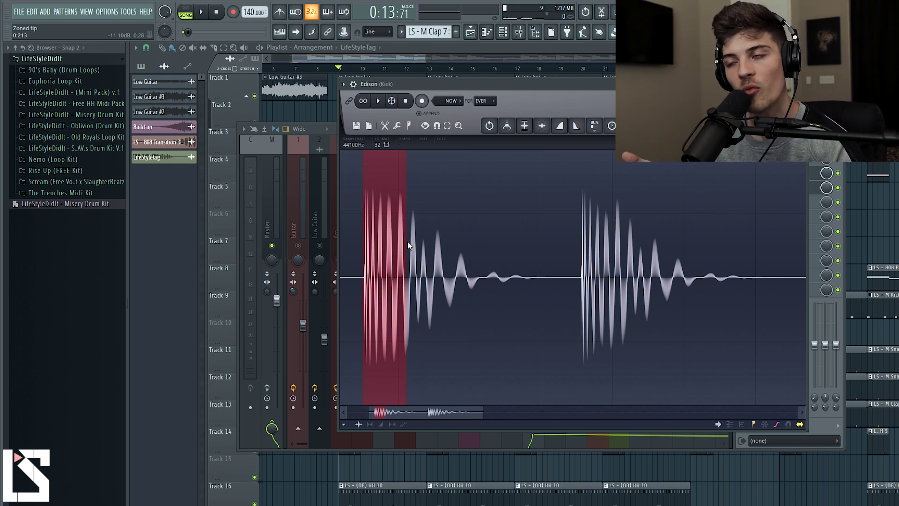
pyautogui.moveTo(579, 246); pyautogui.dragTo(613, 255)
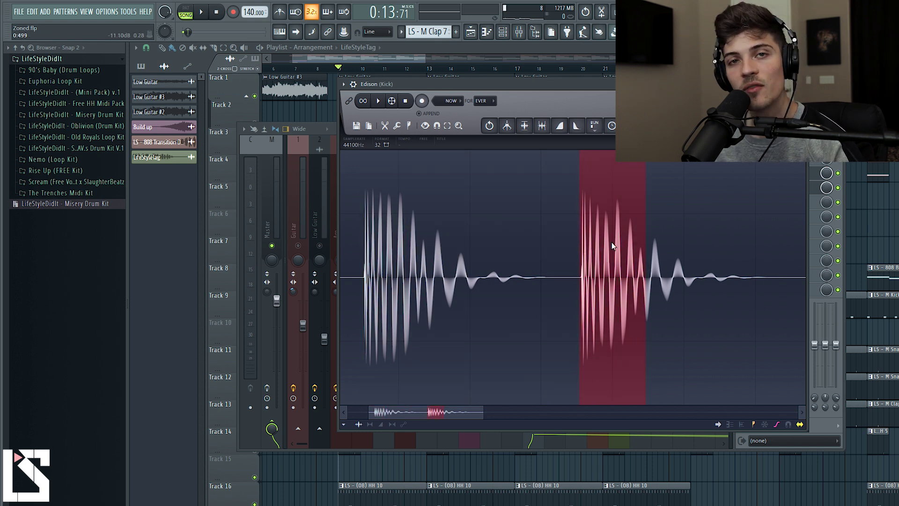
pyautogui.moveTo(363, 250); pyautogui.dragTo(520, 283)
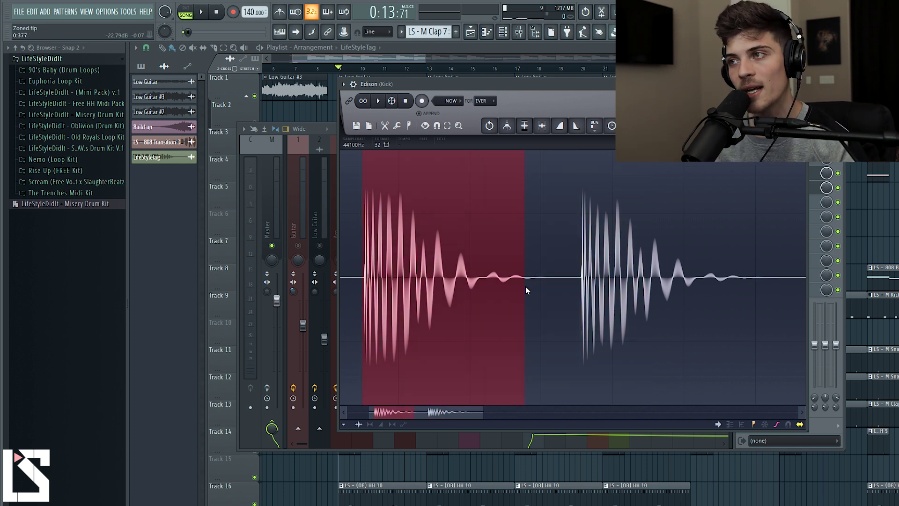
pyautogui.click(580, 257)
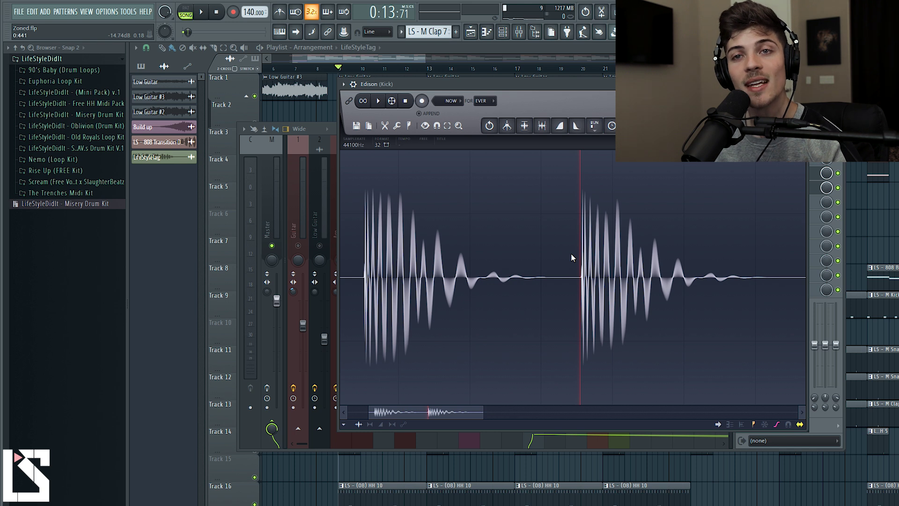
# - Audition the two recorded kicks in Edison, playing from just before the first hit
pyautogui.scroll(-3, 558, 260)
pyautogui.click(379, 245)
pyautogui.press('space')
pyautogui.click(463, 258)
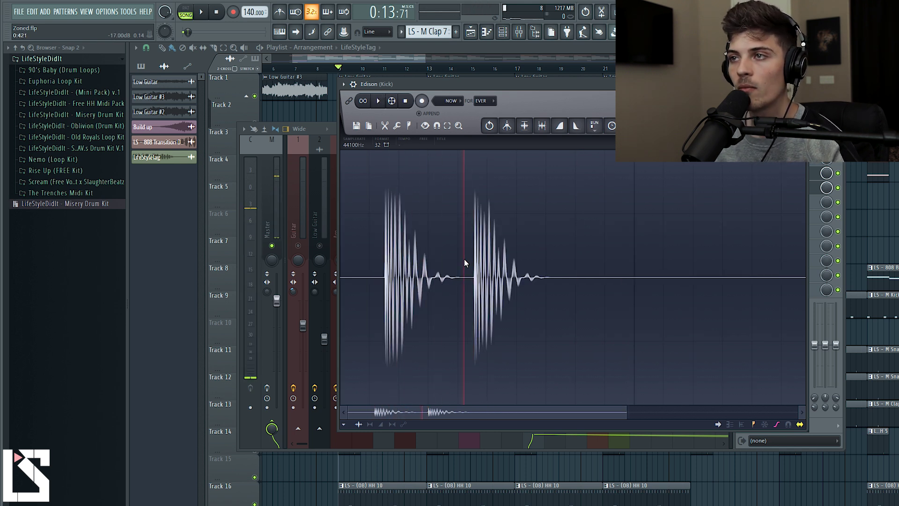
pyautogui.click(467, 255)
pyautogui.click(381, 247)
pyautogui.press('space')
# - Select and play each recorded kick separately in Edison to compare how the two compressor settings sound
pyautogui.moveTo(464, 257); pyautogui.dragTo(381, 254)
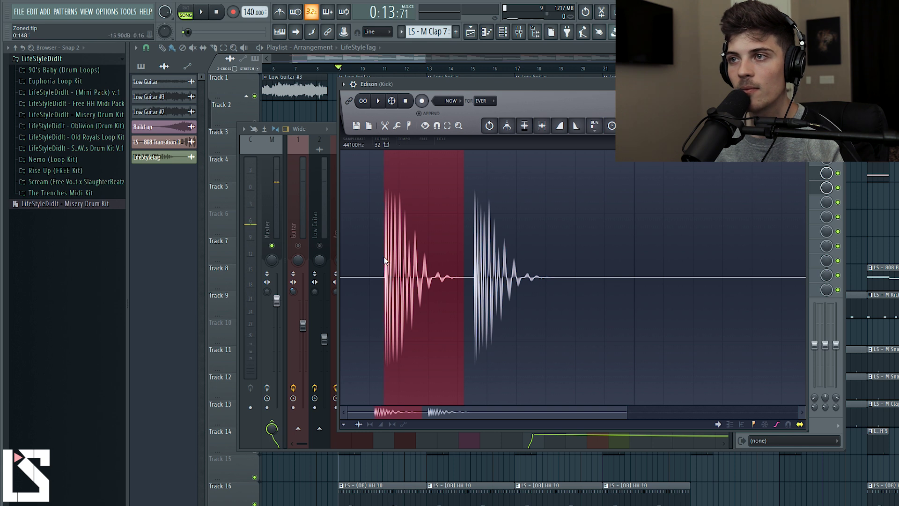
pyautogui.press('space')
pyautogui.moveTo(471, 266); pyautogui.dragTo(582, 285)
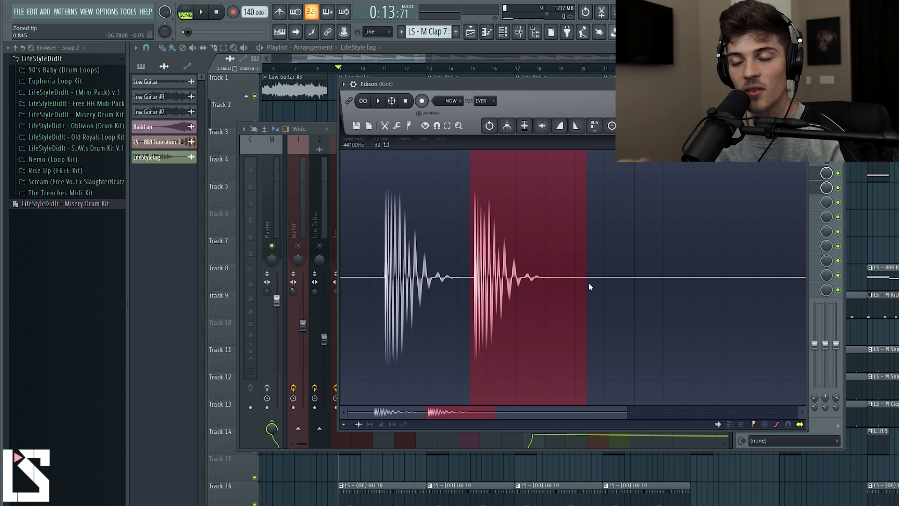
pyautogui.press('space')
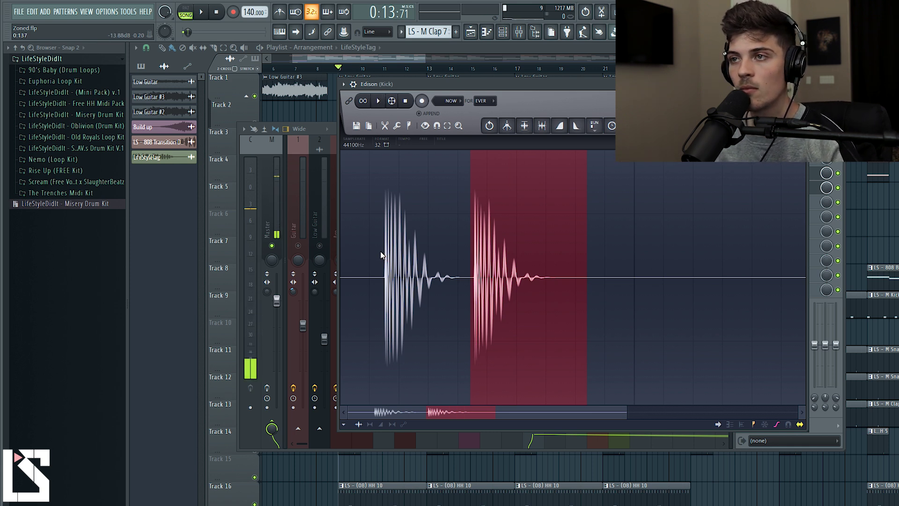
pyautogui.scroll(2, 408, 262)
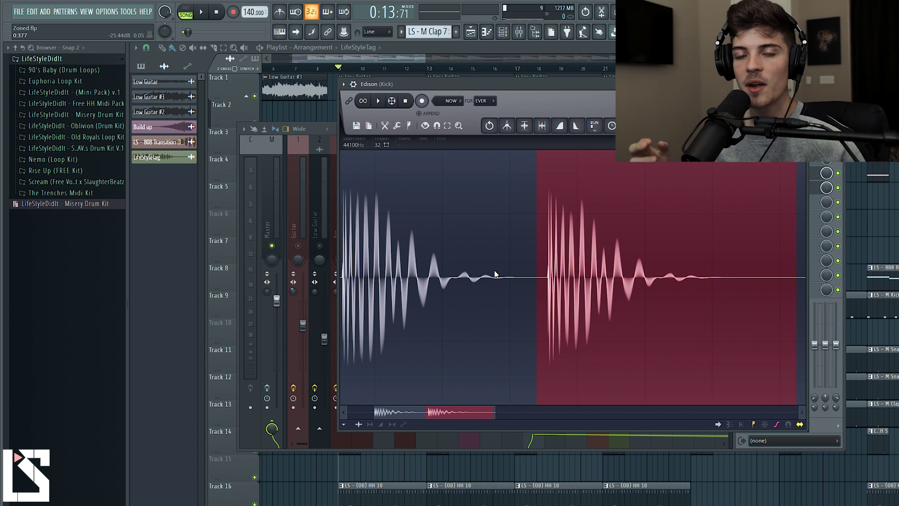